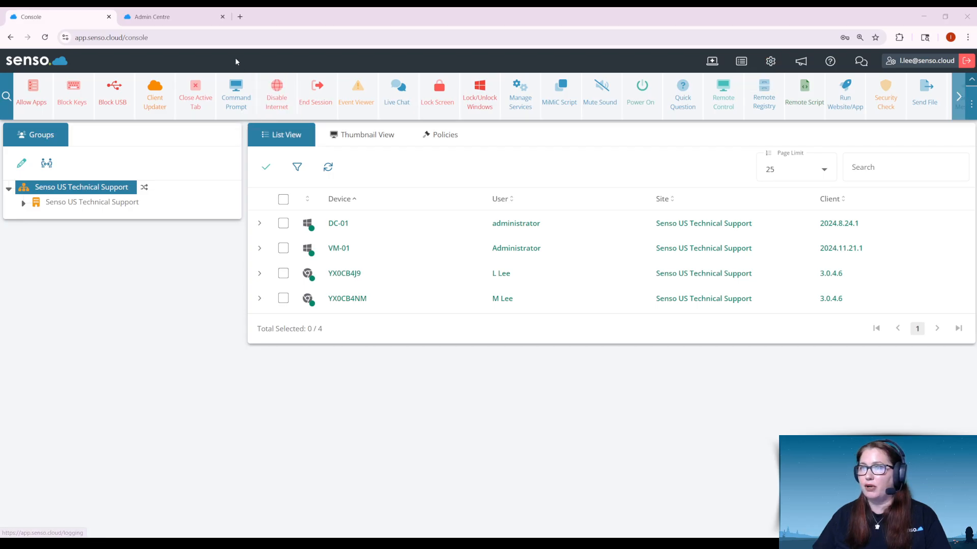
# Switch to the Admin Centre, download the Windows Client installer from Downloads, and check the browser's recent downloads
pyautogui.click(182, 14)
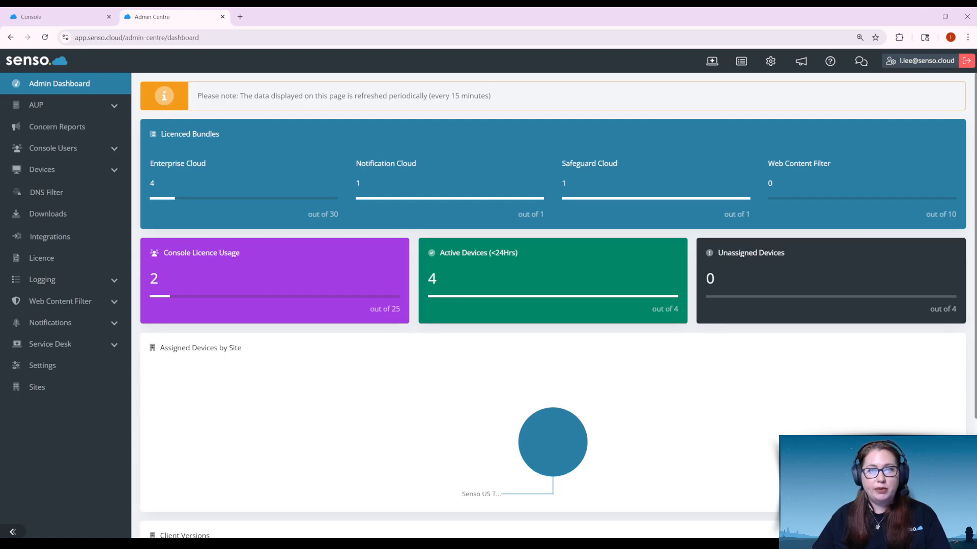
pyautogui.click(75, 222)
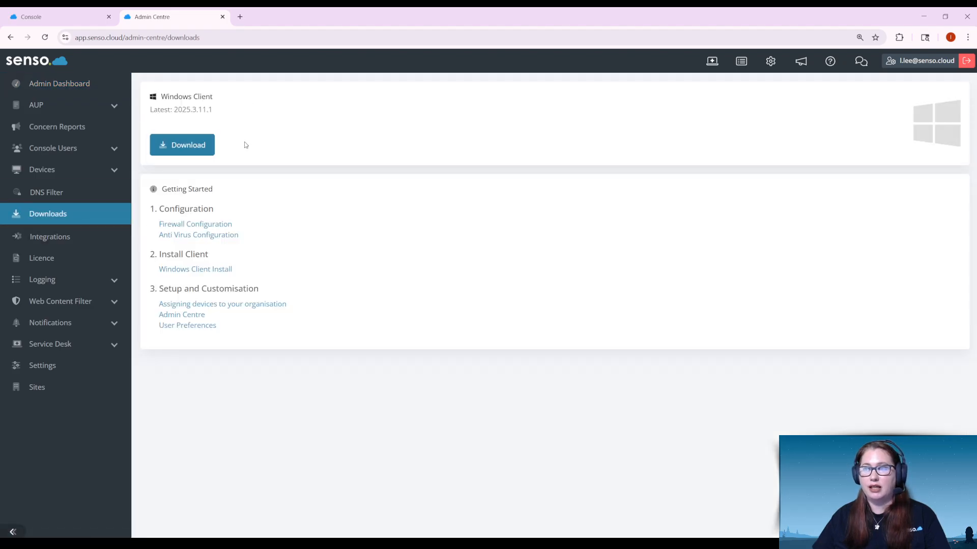
pyautogui.click(197, 148)
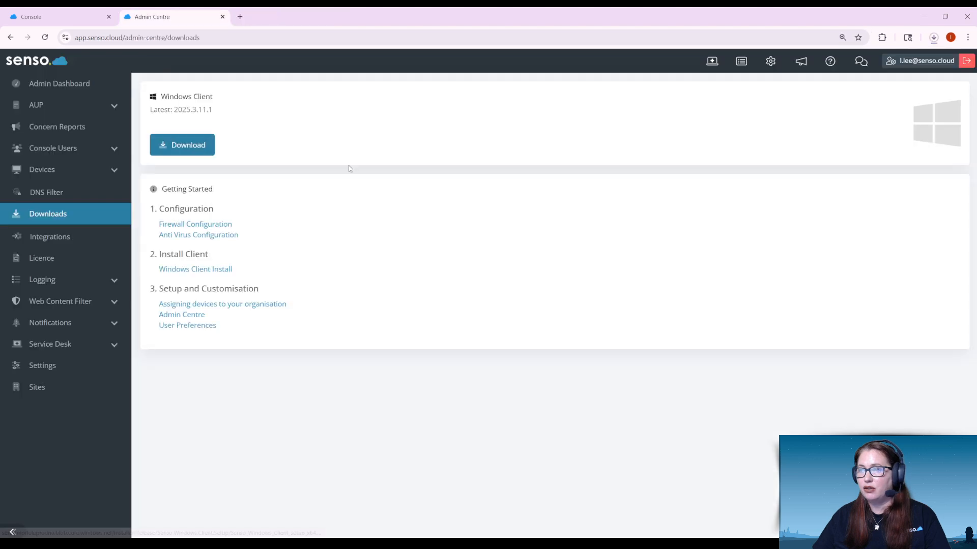
pyautogui.click(934, 39)
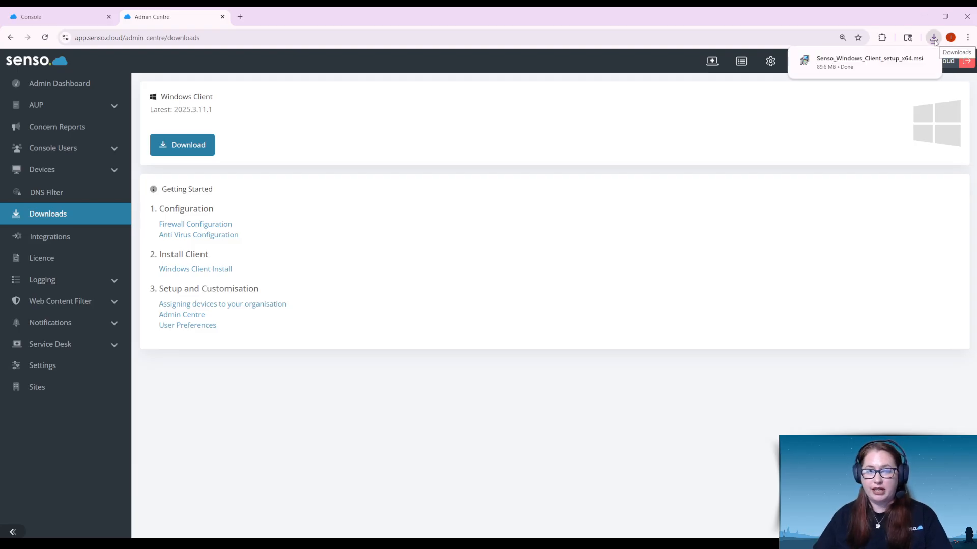
pyautogui.click(934, 38)
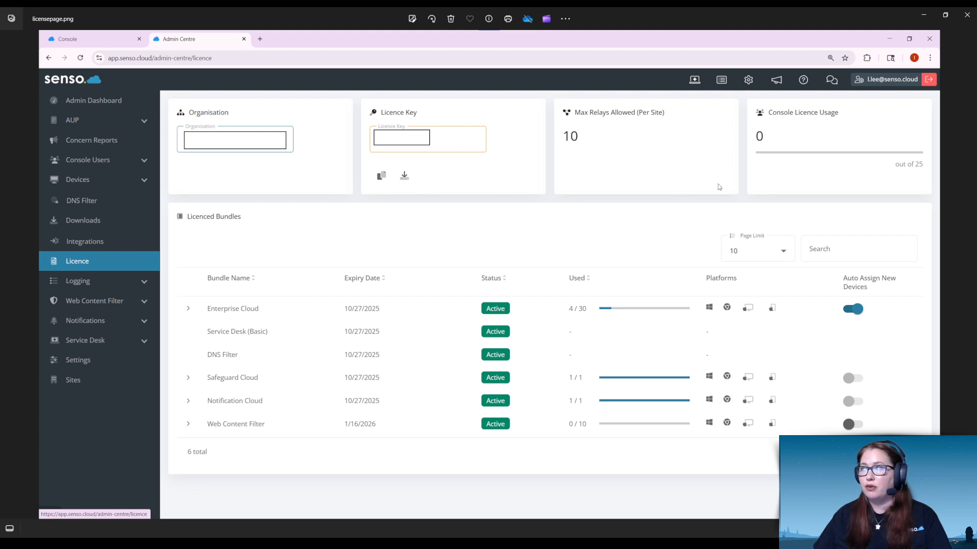
# Put away the licence page image and view the site's assignment key on the Admin Centre's Sites page
pyautogui.click(923, 14)
pyautogui.click(68, 386)
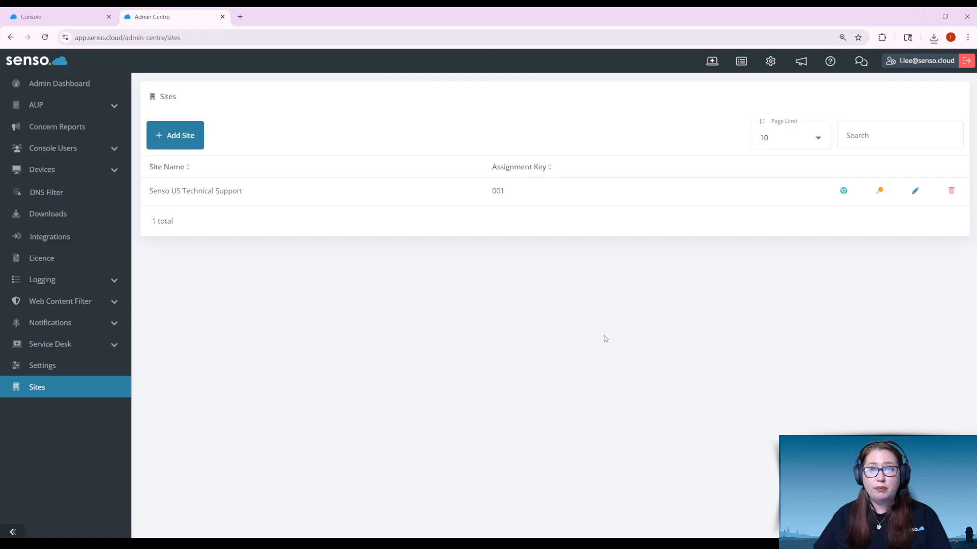
# Switch to PDQ Deploy and create a new package in the Packages folder
pyautogui.click(452, 544)
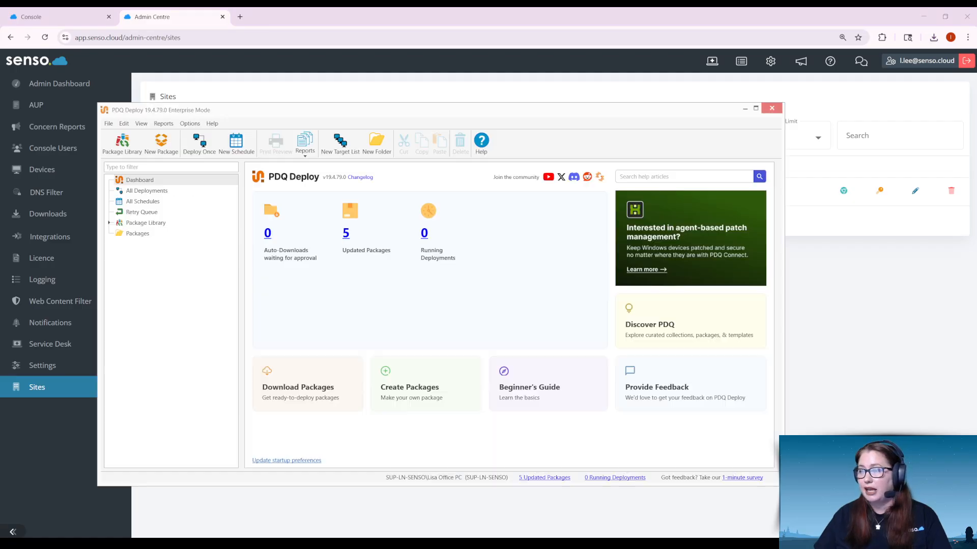
pyautogui.moveTo(555, 111); pyautogui.dragTo(589, 79)
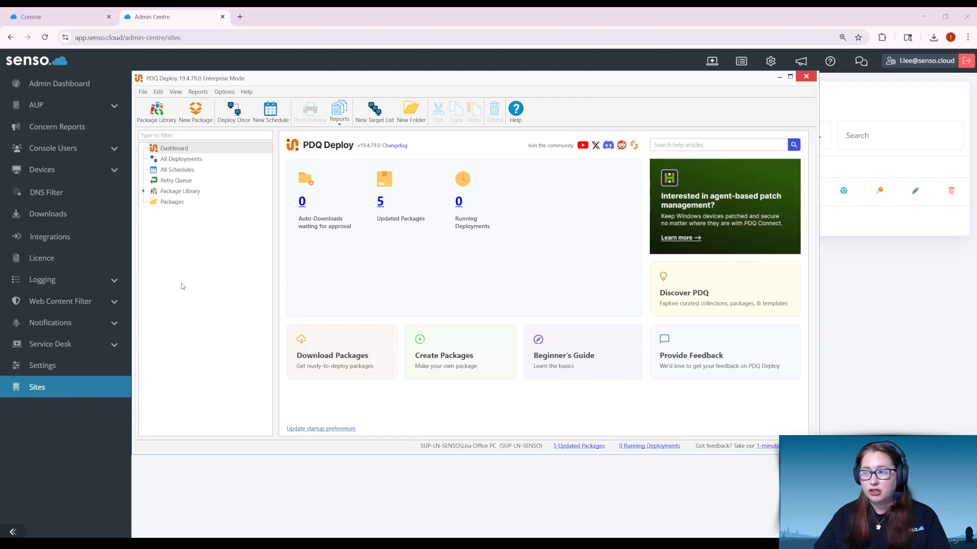
pyautogui.click(185, 203)
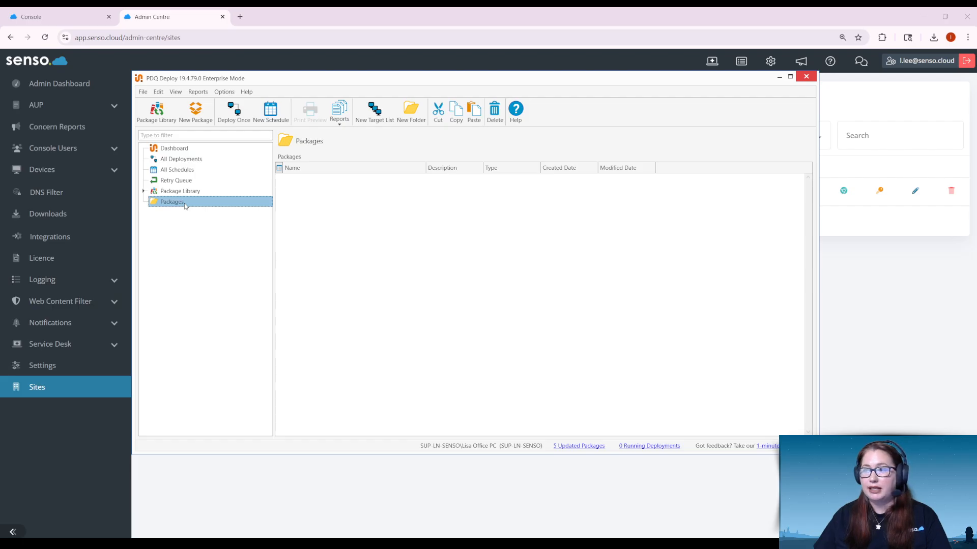
pyautogui.rightClick(186, 205)
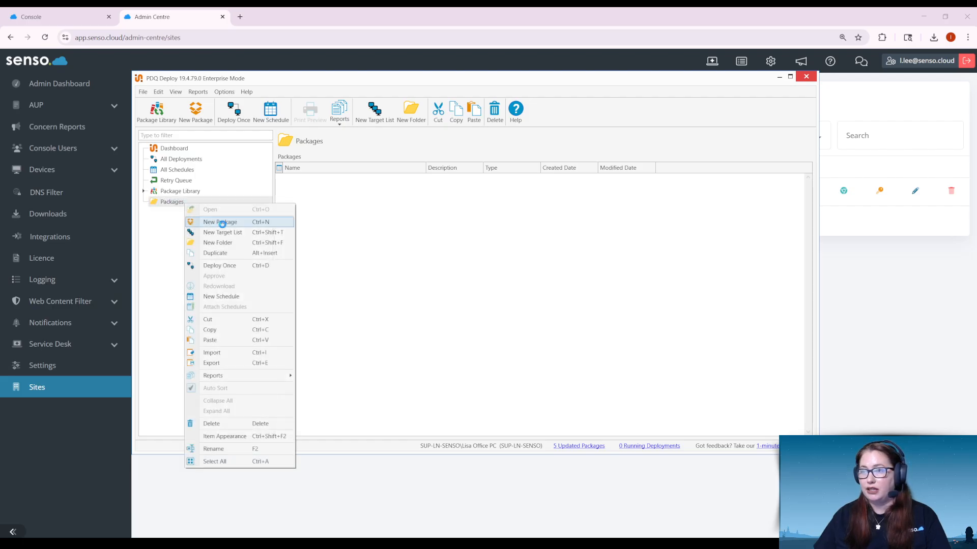
pyautogui.click(222, 225)
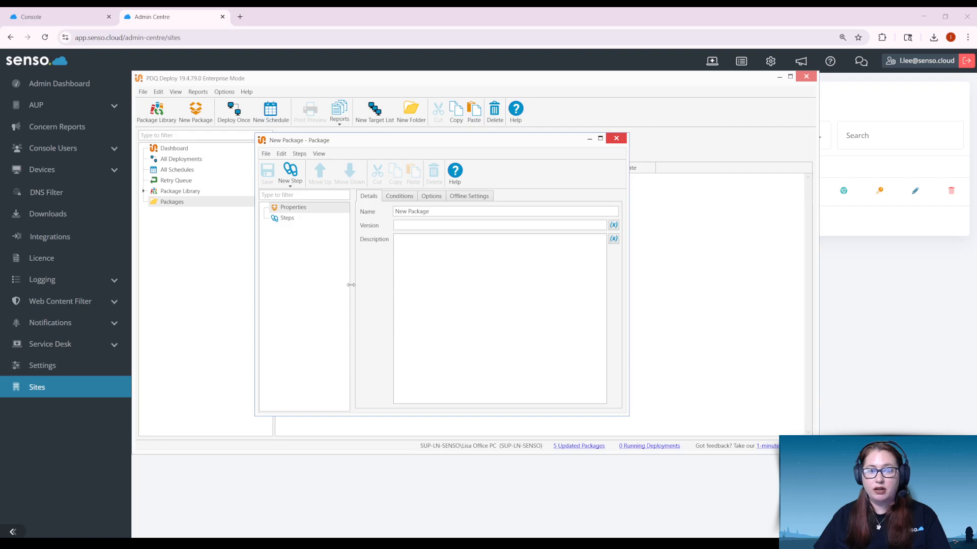
# Add an Install step to the package using Senso_Windows_Client_setup_x64.msi from the Downloads folder as its install file
pyautogui.click(288, 219)
pyautogui.rightClick(291, 218)
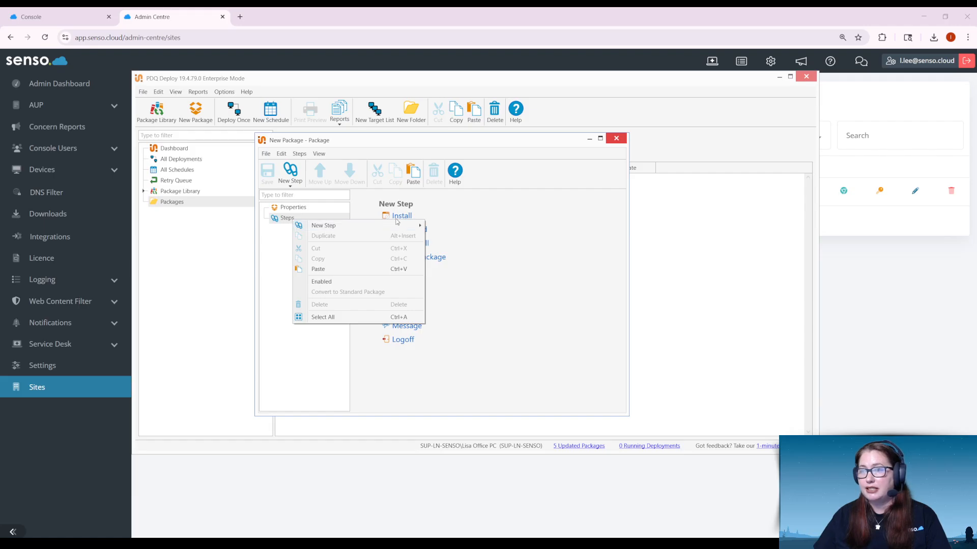
pyautogui.click(402, 217)
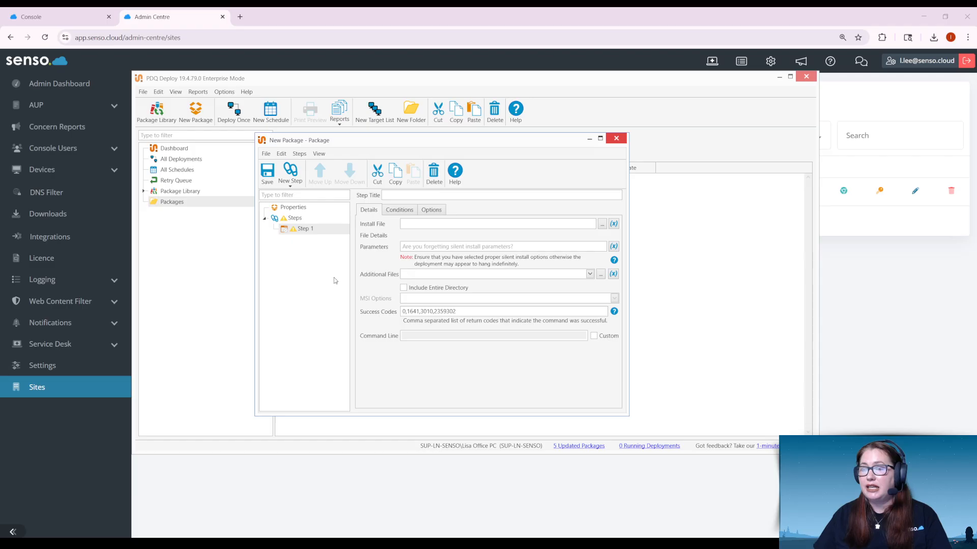
pyautogui.click(602, 225)
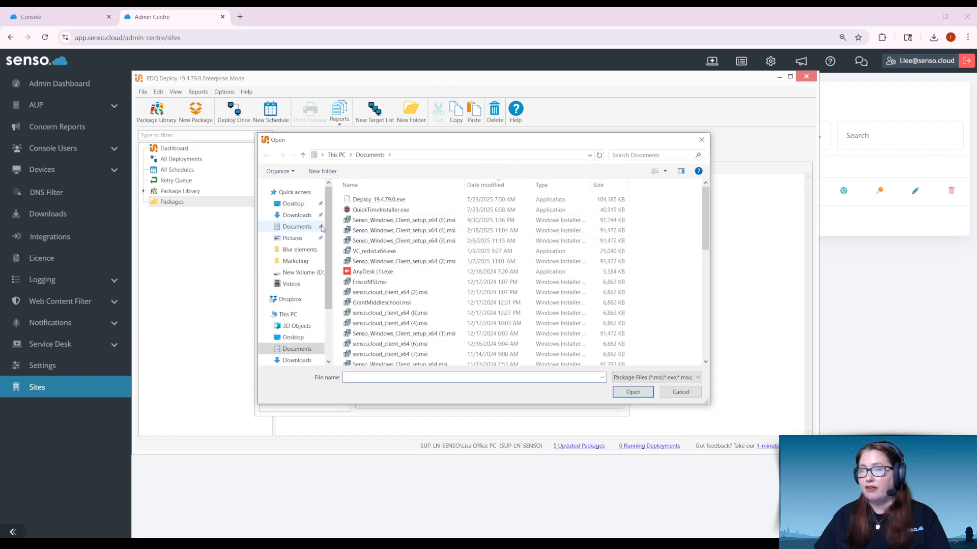
pyautogui.click(301, 217)
pyautogui.click(417, 213)
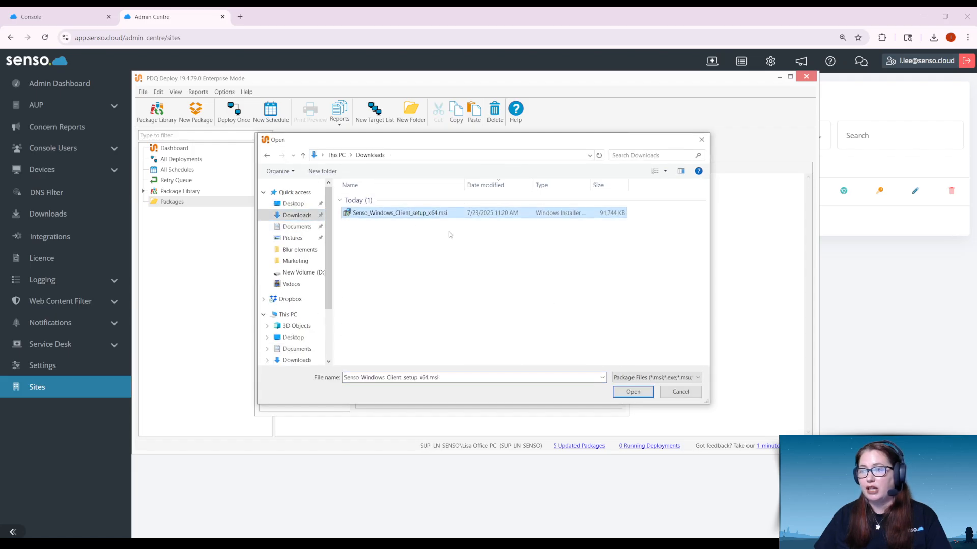
pyautogui.click(634, 392)
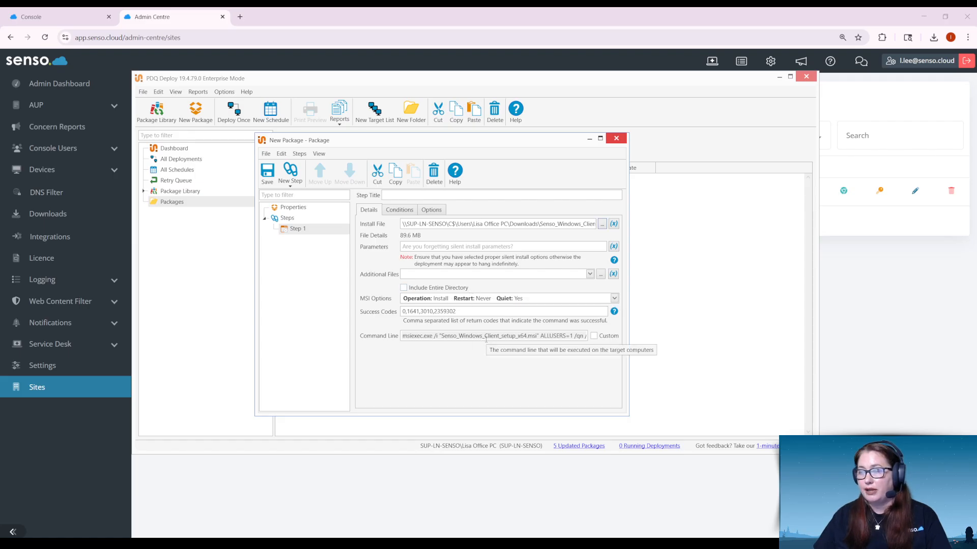
# Make the install step's command line custom and append the LIC= parameter with the placeholder licence key
pyautogui.click(594, 336)
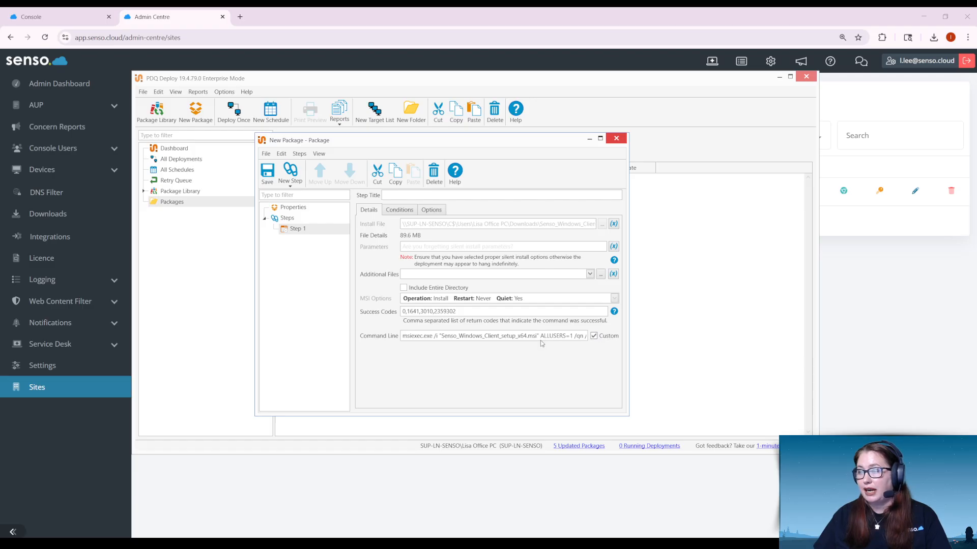
pyautogui.moveTo(540, 336); pyautogui.dragTo(590, 337)
pyautogui.click(571, 336)
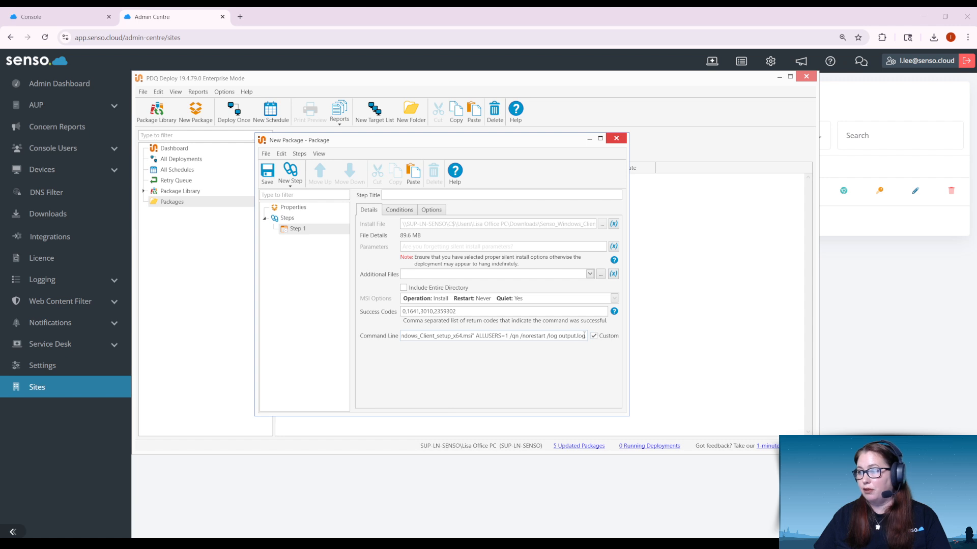
pyautogui.click(585, 337)
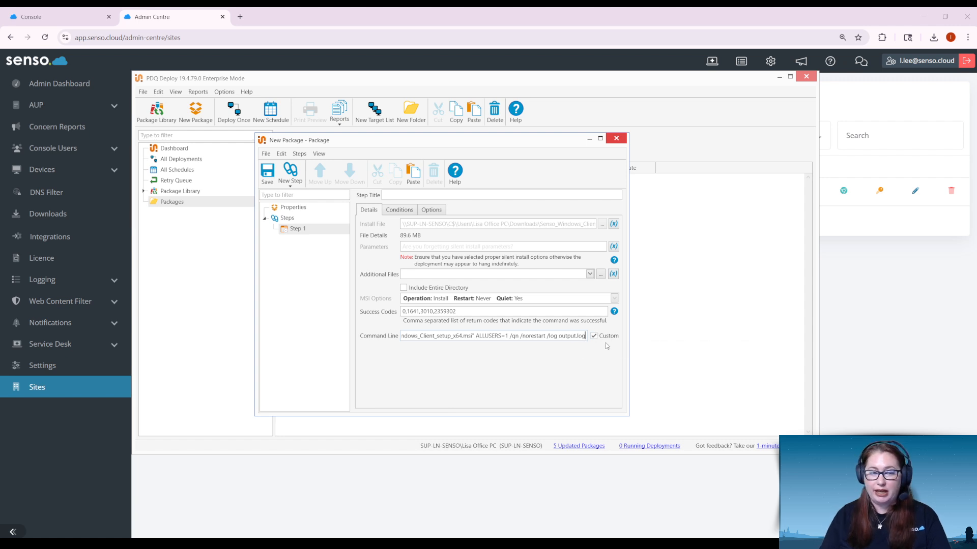
pyautogui.write('L')
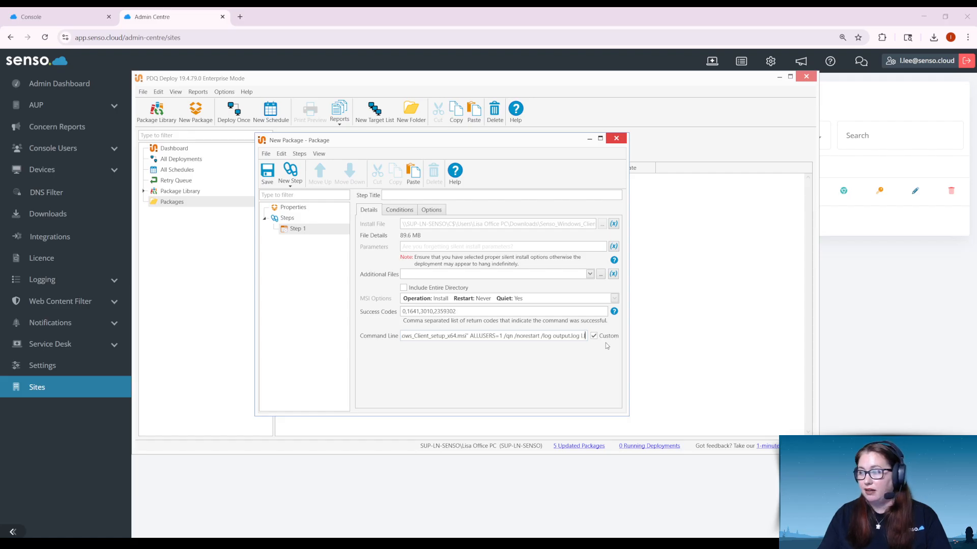
pyautogui.write('ICE')
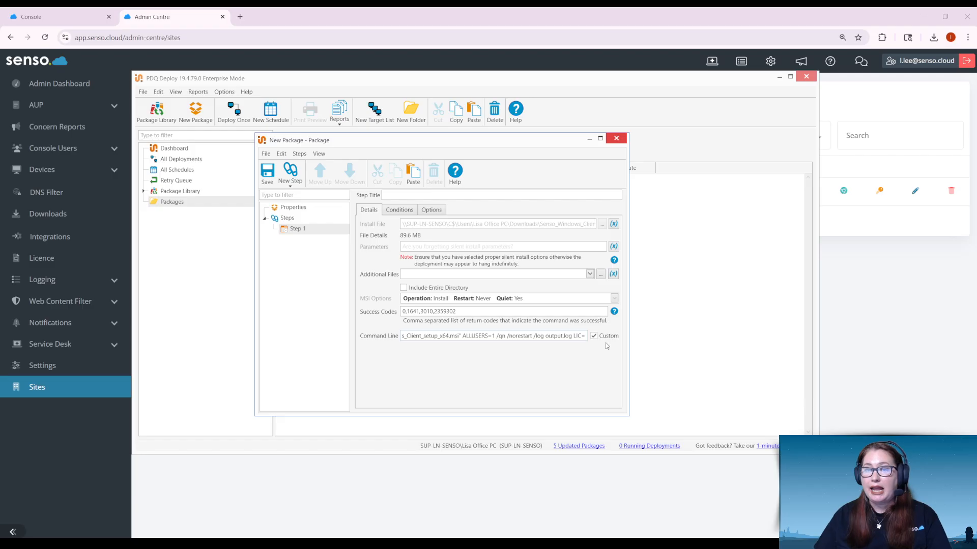
pyautogui.write('xxx')
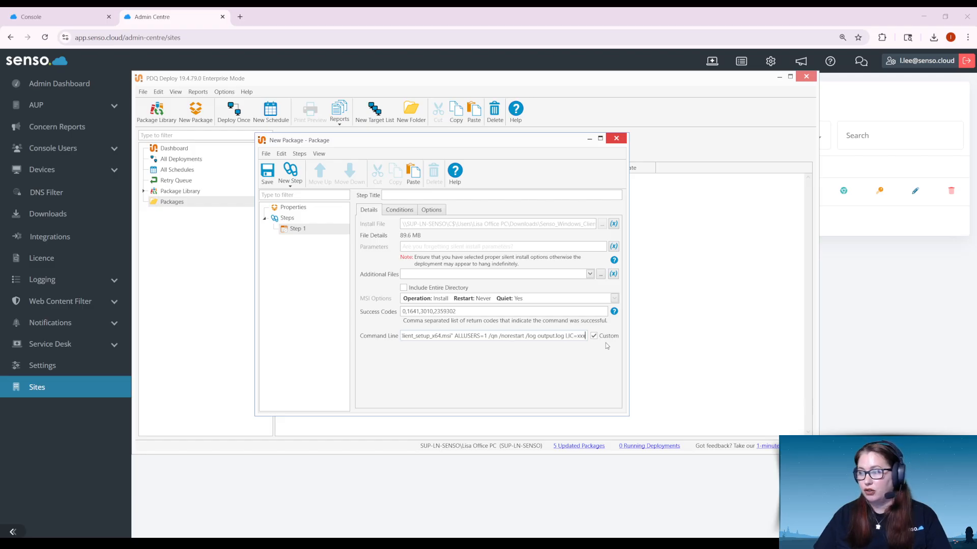
pyautogui.write('-xxx')
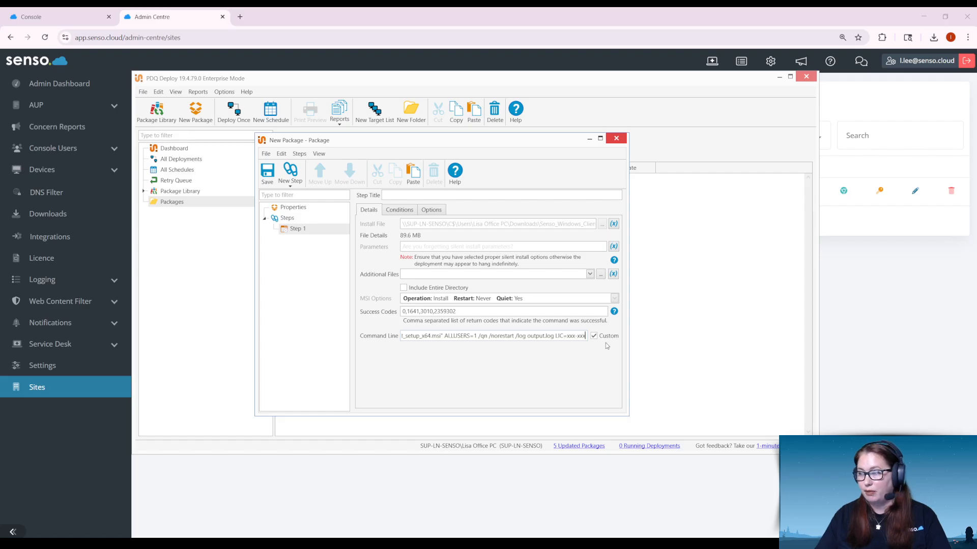
pyautogui.write('-xxx')
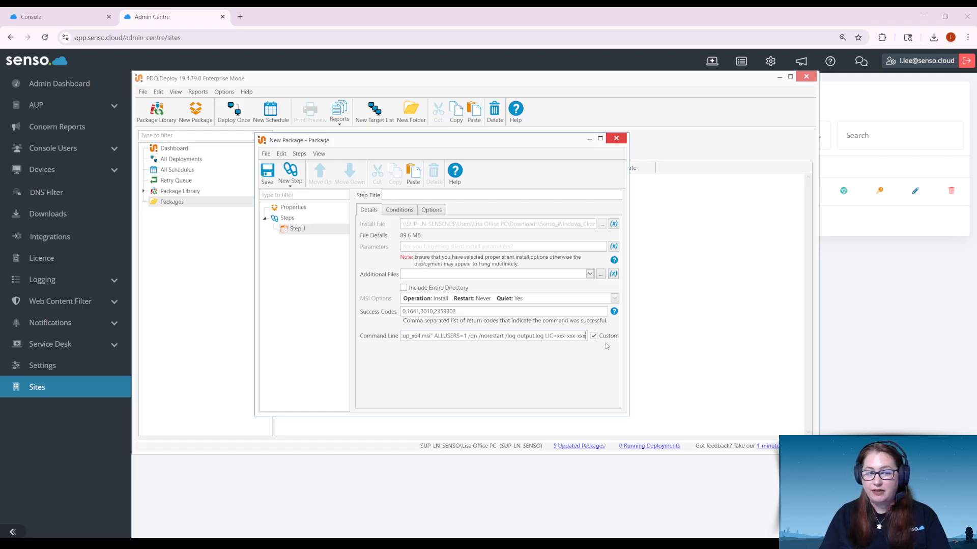
# Check the site's assignment key in the Admin Centre and append SID=001 to the install step's command line
pyautogui.write(' SID')
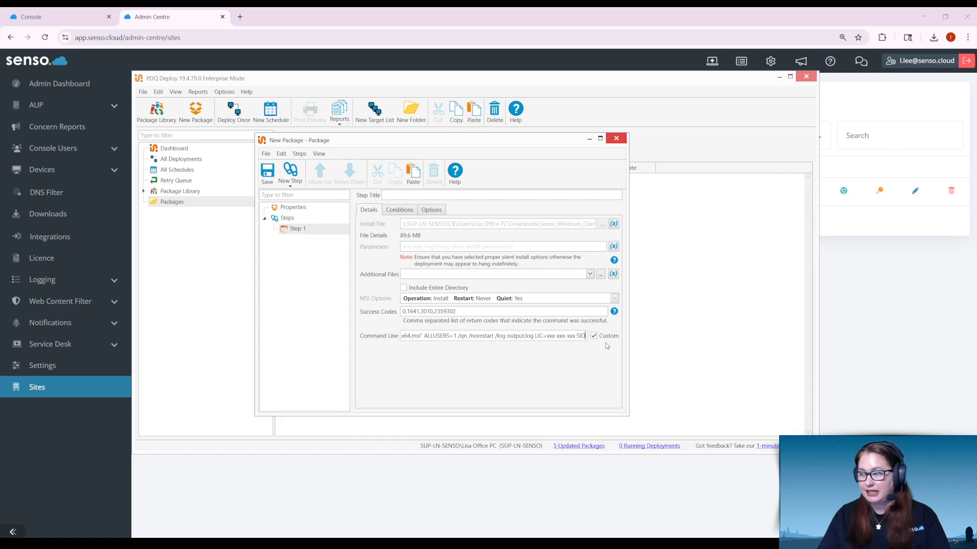
pyautogui.write('=')
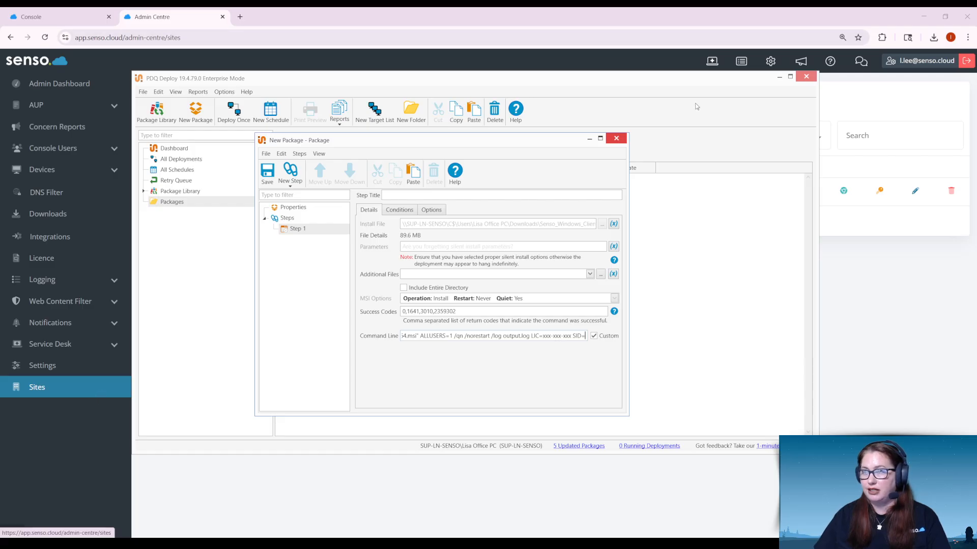
pyautogui.click(779, 77)
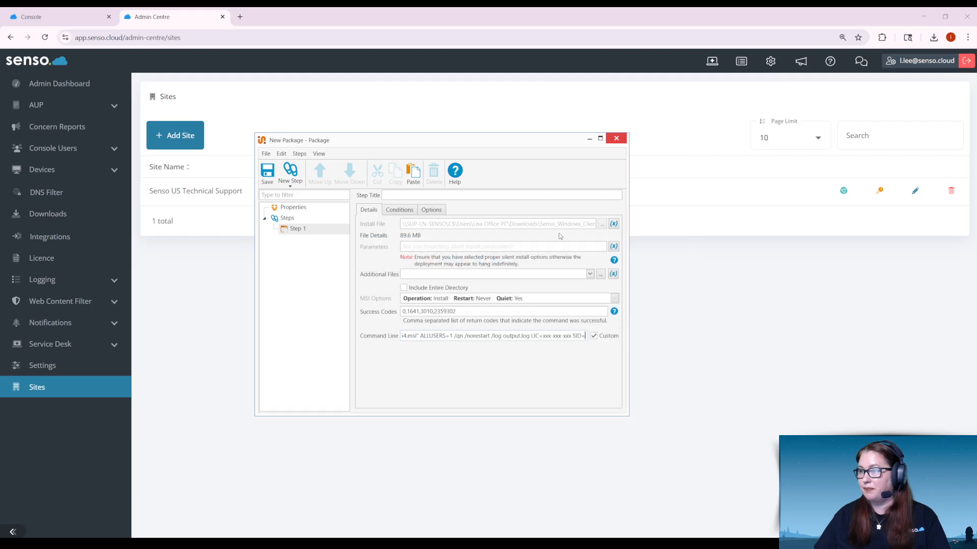
pyautogui.click(590, 143)
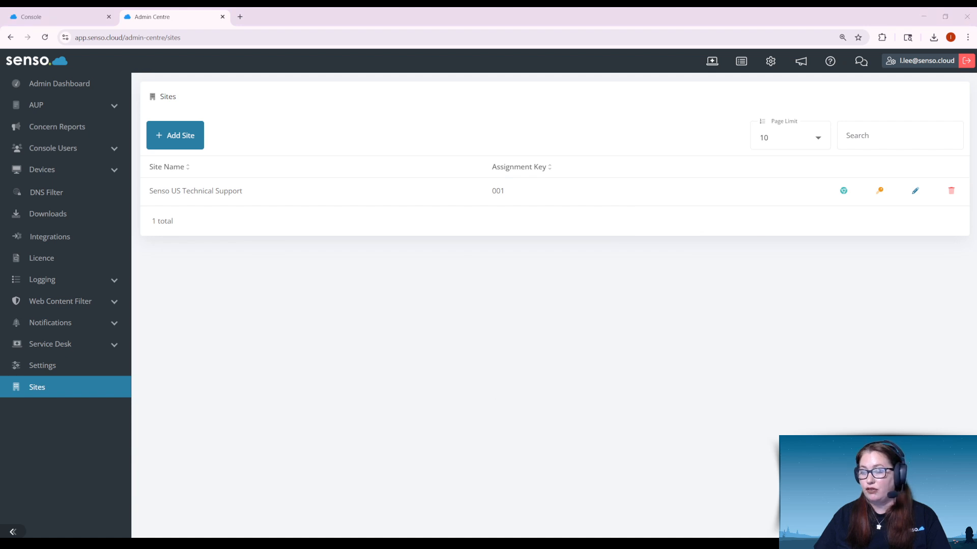
pyautogui.moveTo(461, 544)
pyautogui.click(510, 502)
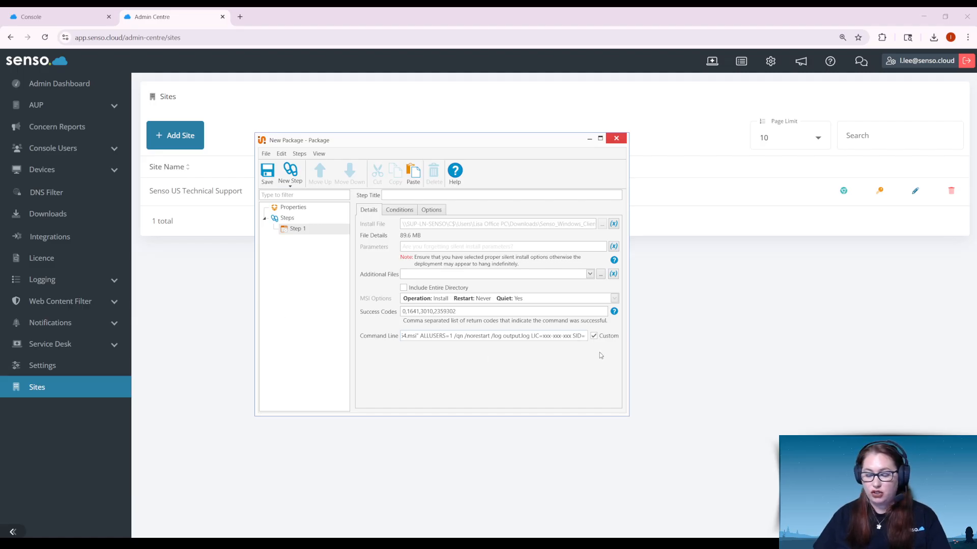
pyautogui.write('001')
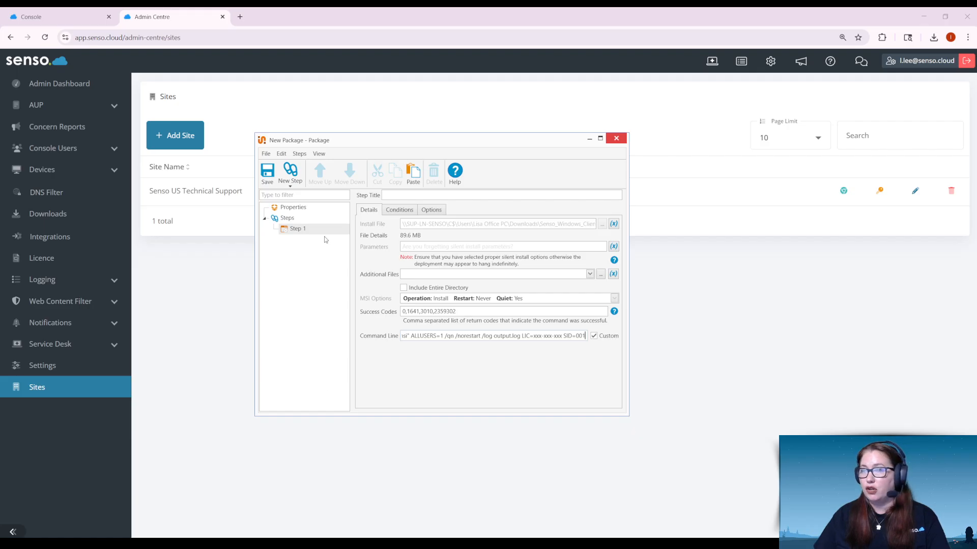
# Save the new package and minimise its window to return to the Admin Centre's Sites page
pyautogui.click(267, 173)
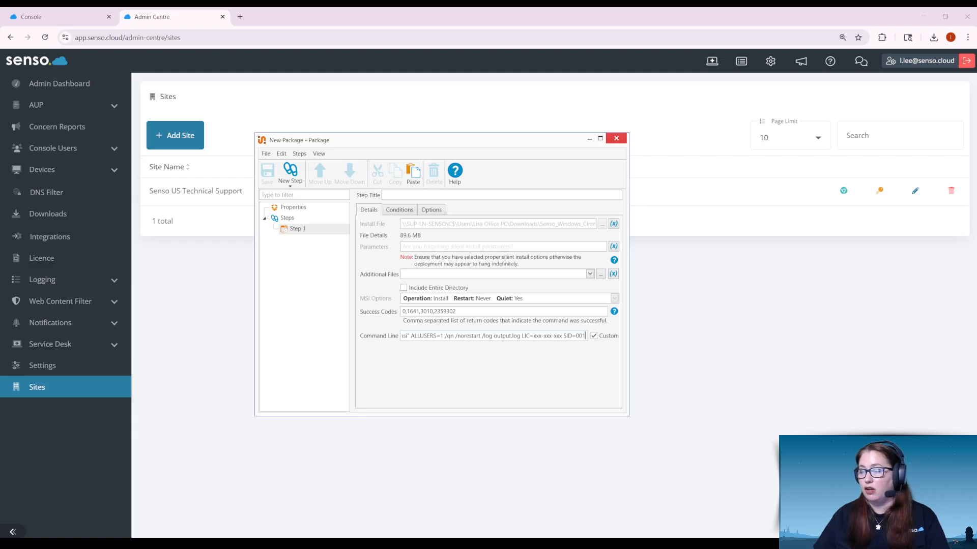
pyautogui.moveTo(461, 545)
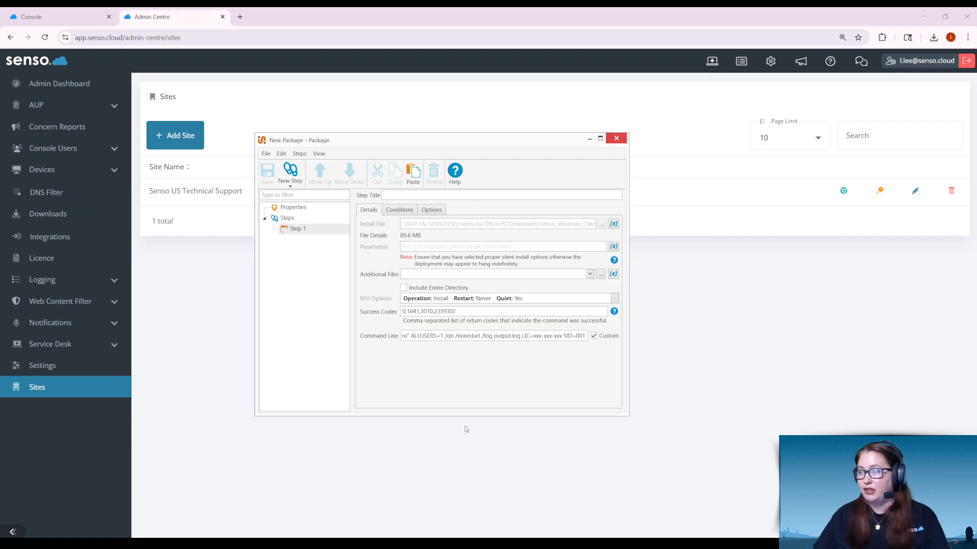
pyautogui.click(589, 139)
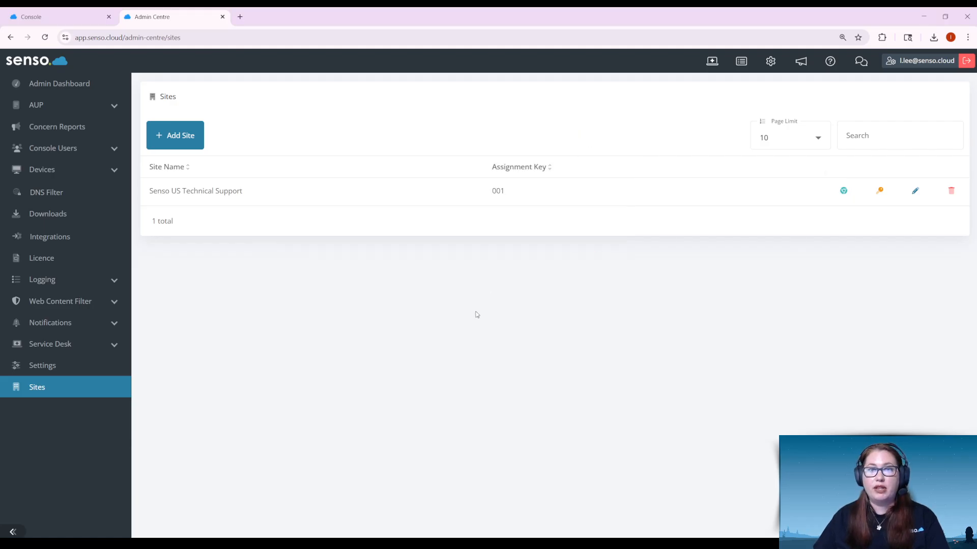